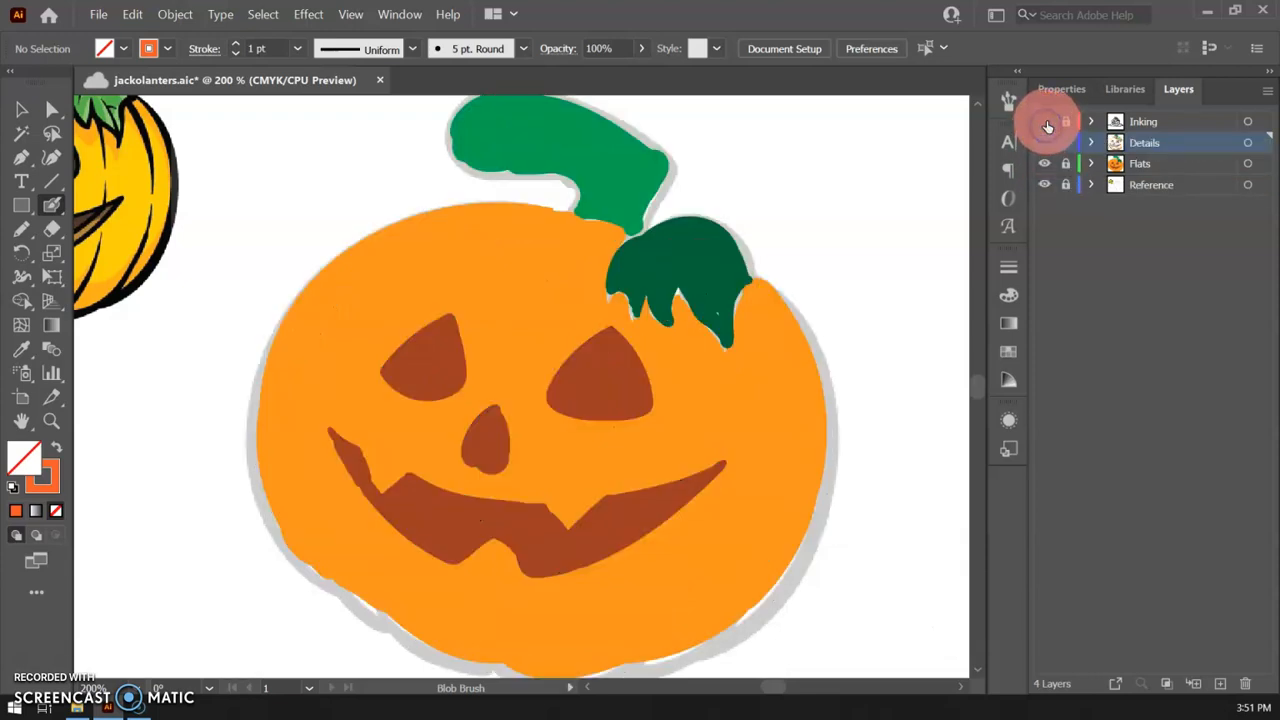
Toggle the Inking and Details layers to compare the artwork, leaving Inking visible and Details hidden
click(1046, 123)
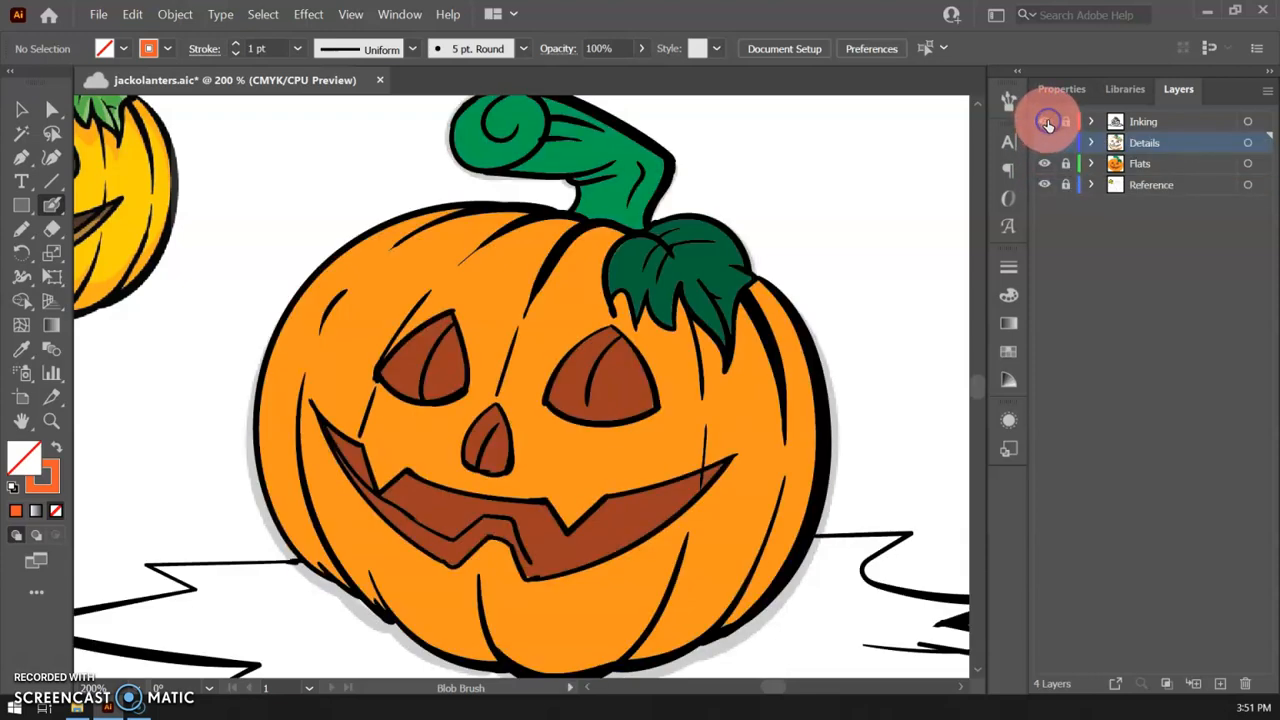
click(1046, 123)
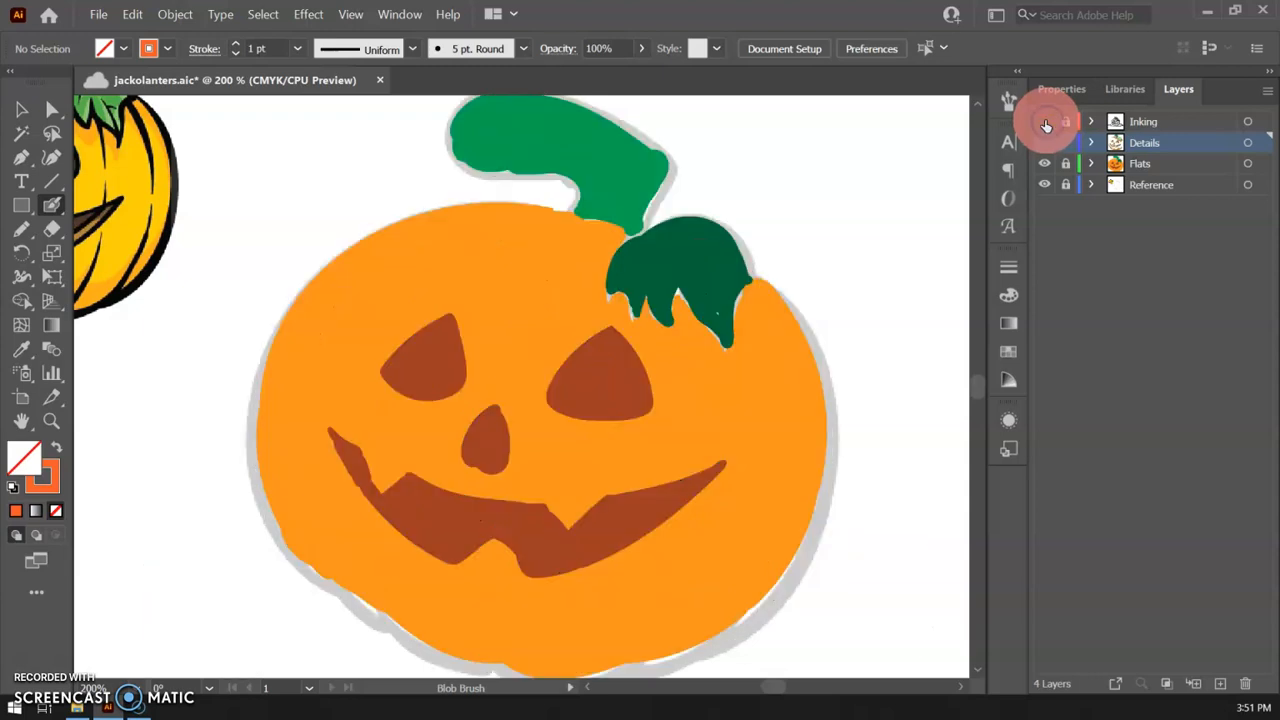
click(1046, 123)
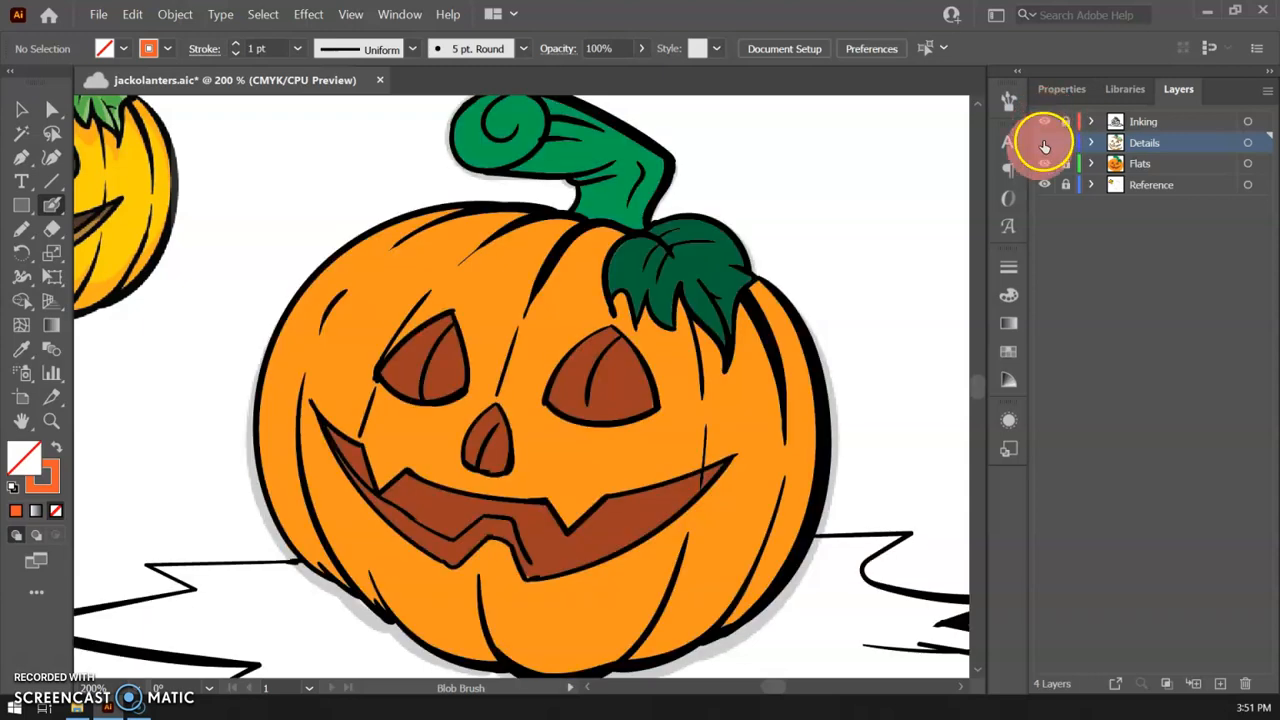
click(1045, 143)
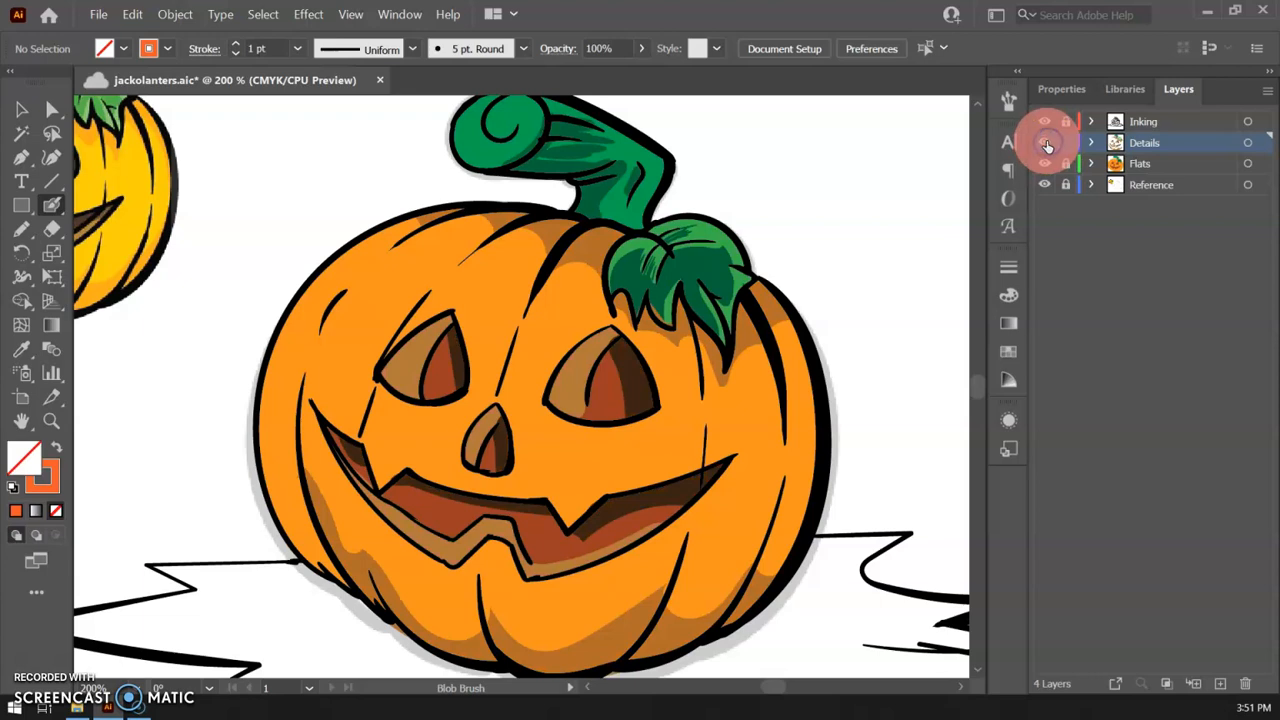
click(1047, 143)
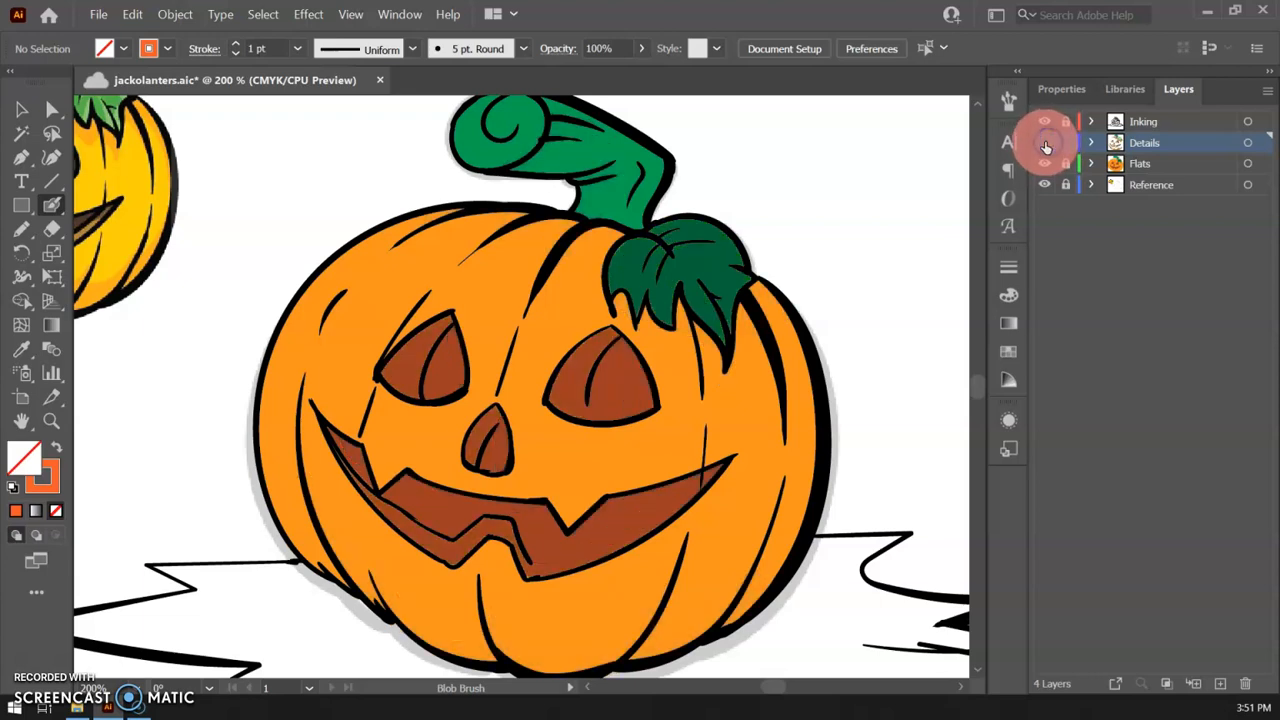
click(1045, 145)
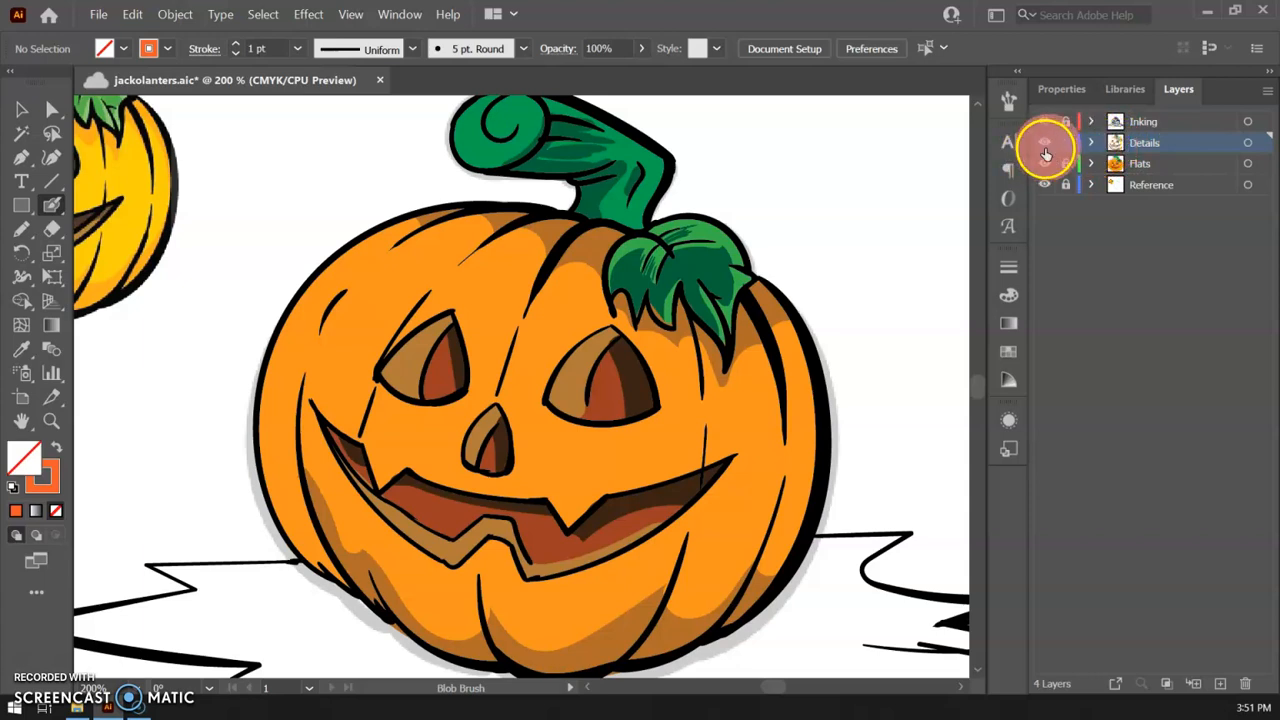
click(1045, 145)
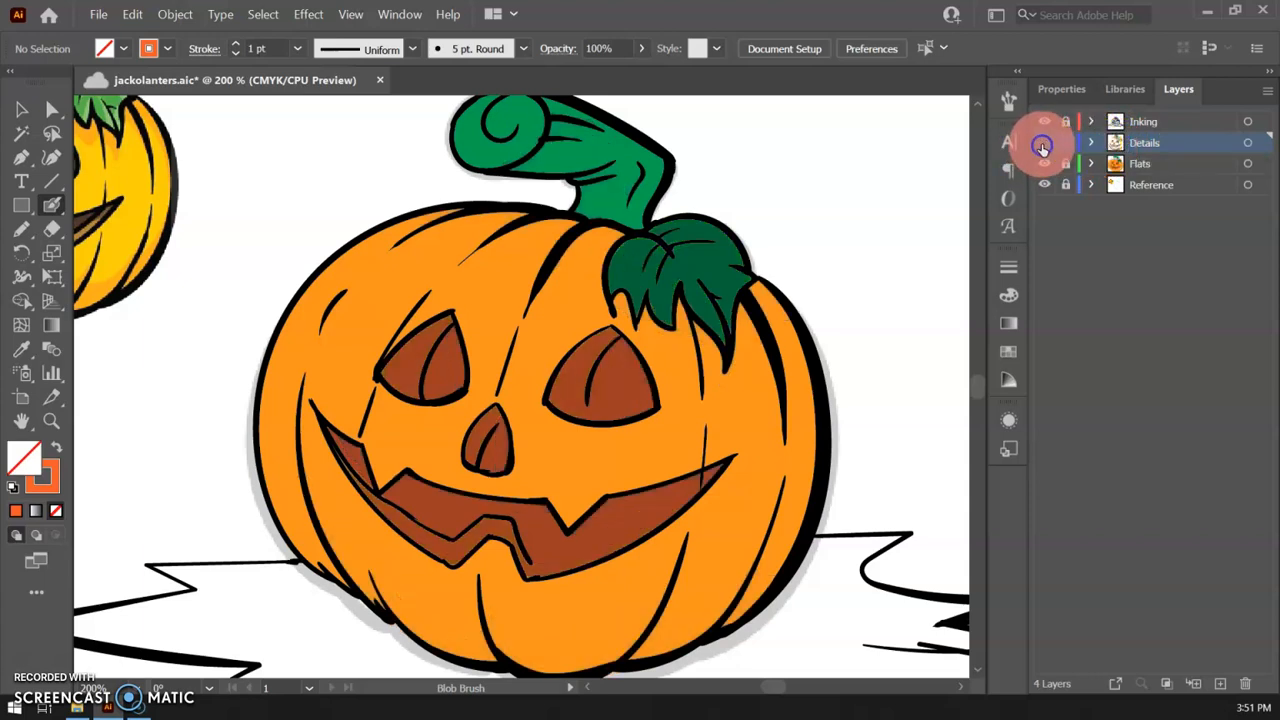
Add a new layer above the Details layer and save the document
click(1218, 684)
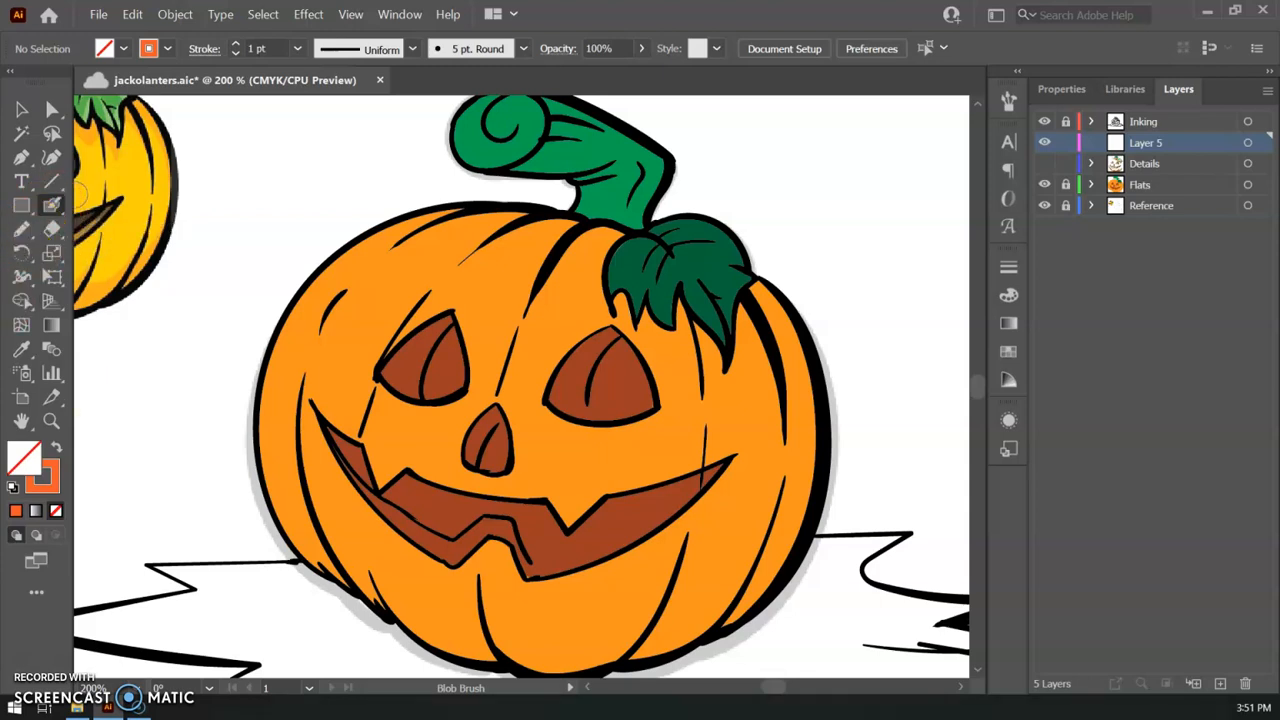
key(ctrl+s)
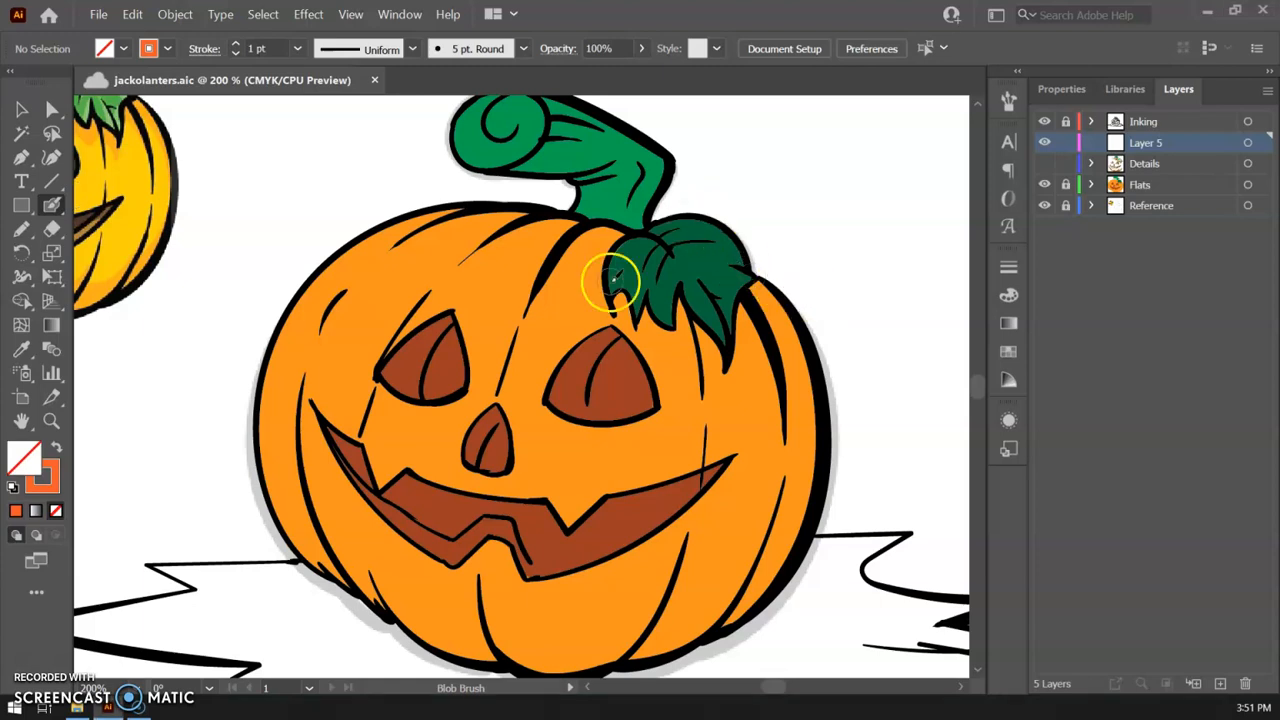
Using the Pencil tool with its current options, outline a closed shadow shape along the pumpkin's upper edge, from below the stem into the leaf
click(21, 231)
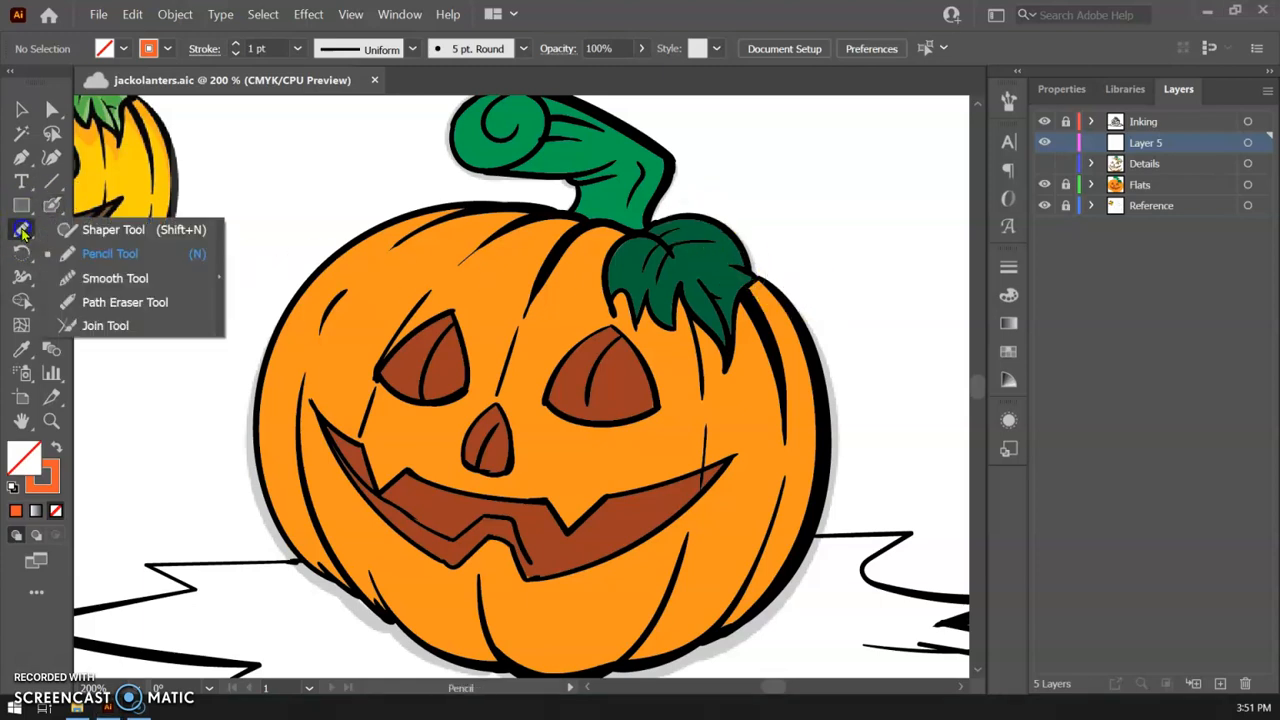
double_click(19, 232)
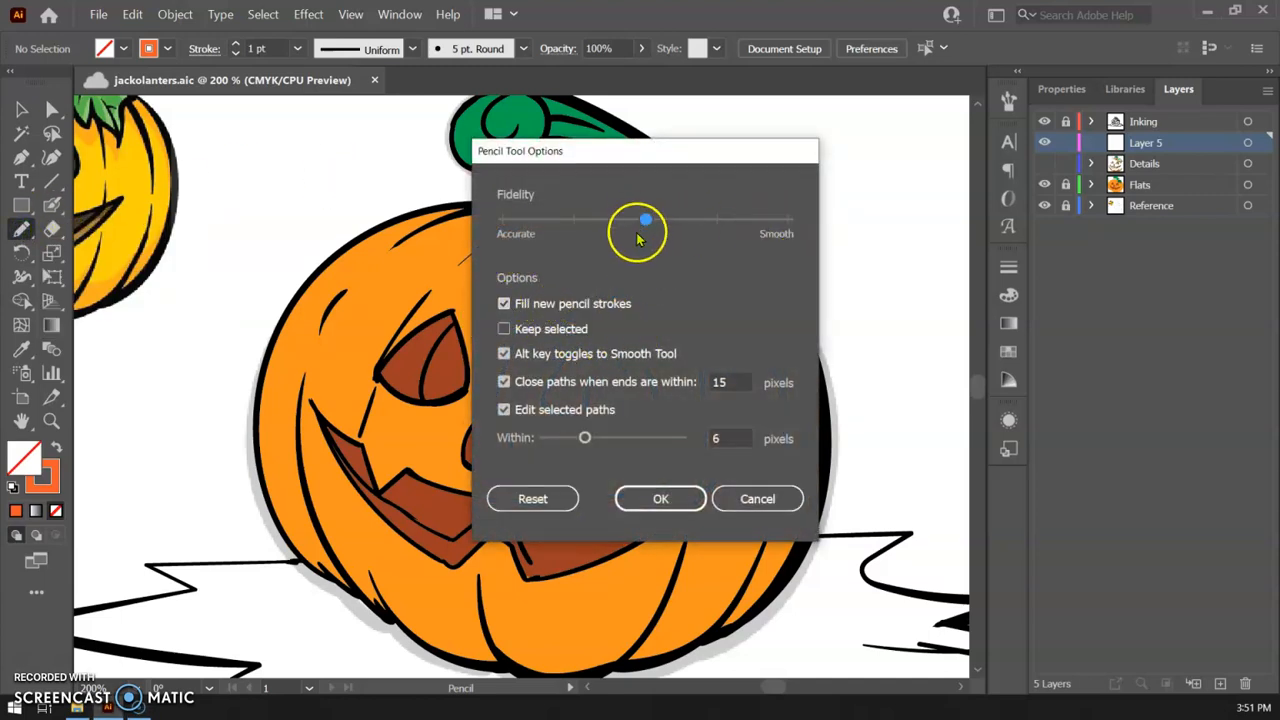
click(660, 499)
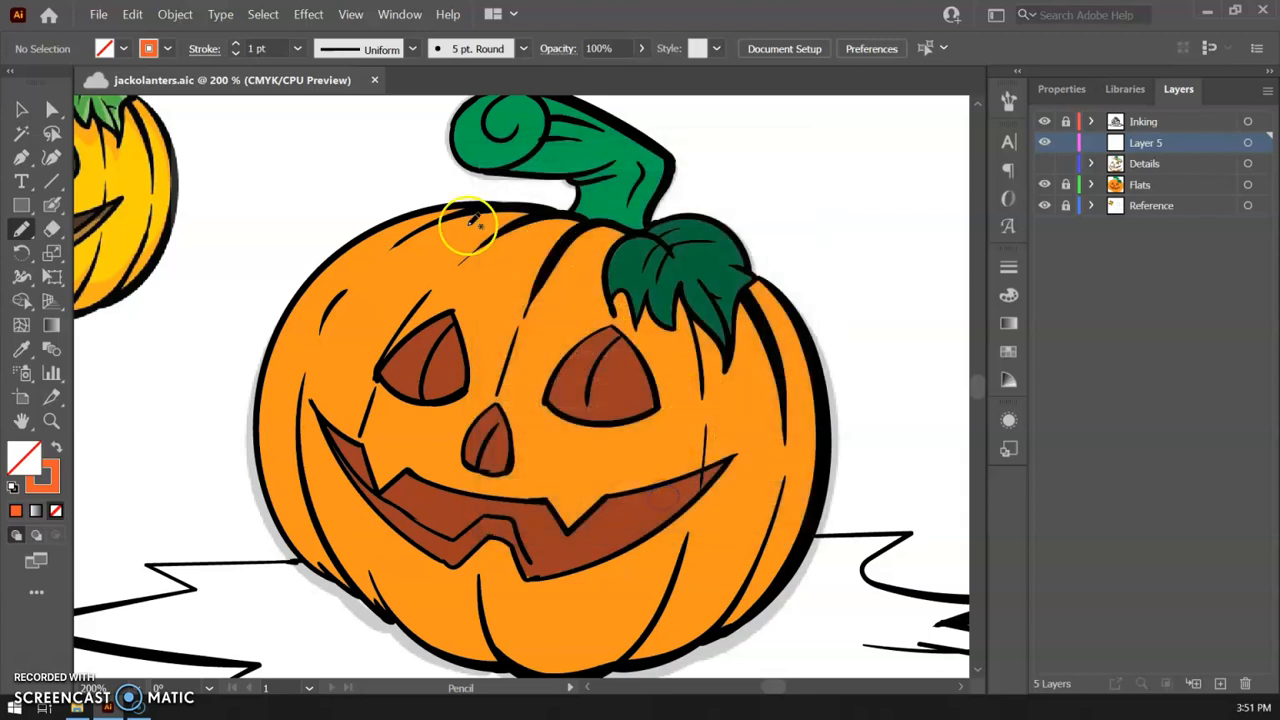
drag(397, 218, 382, 228)
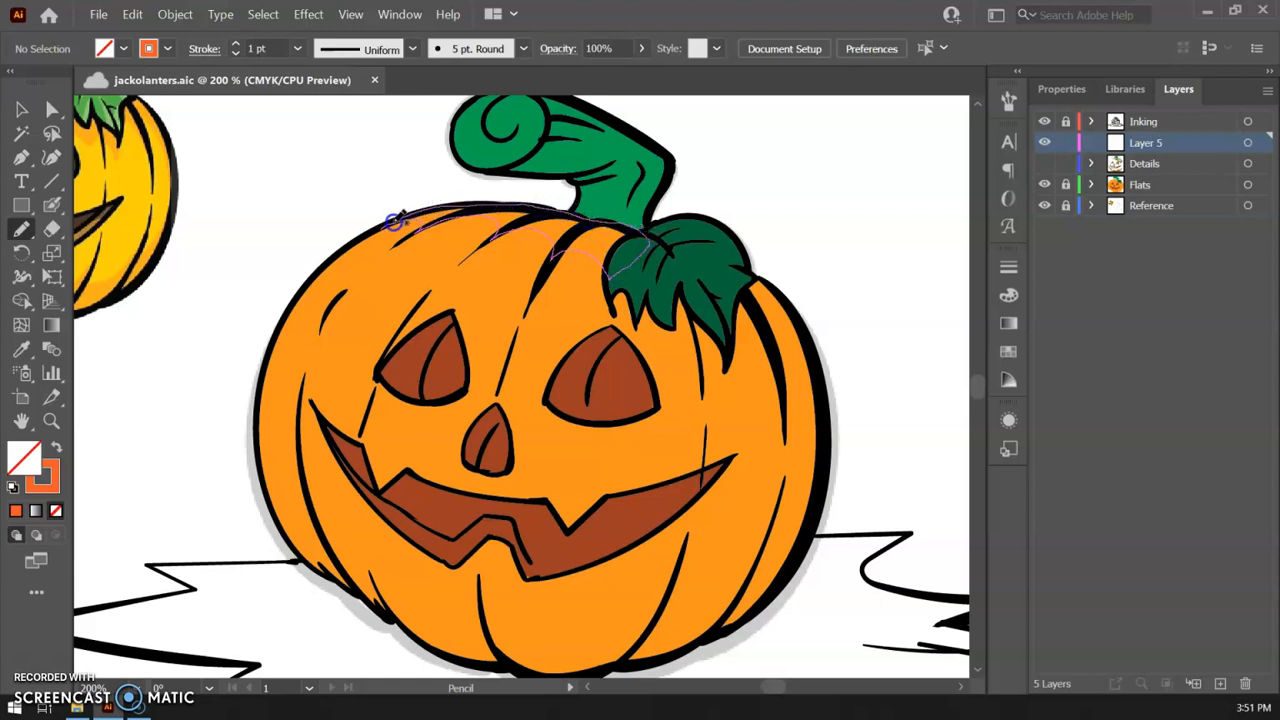
drag(381, 229, 383, 230)
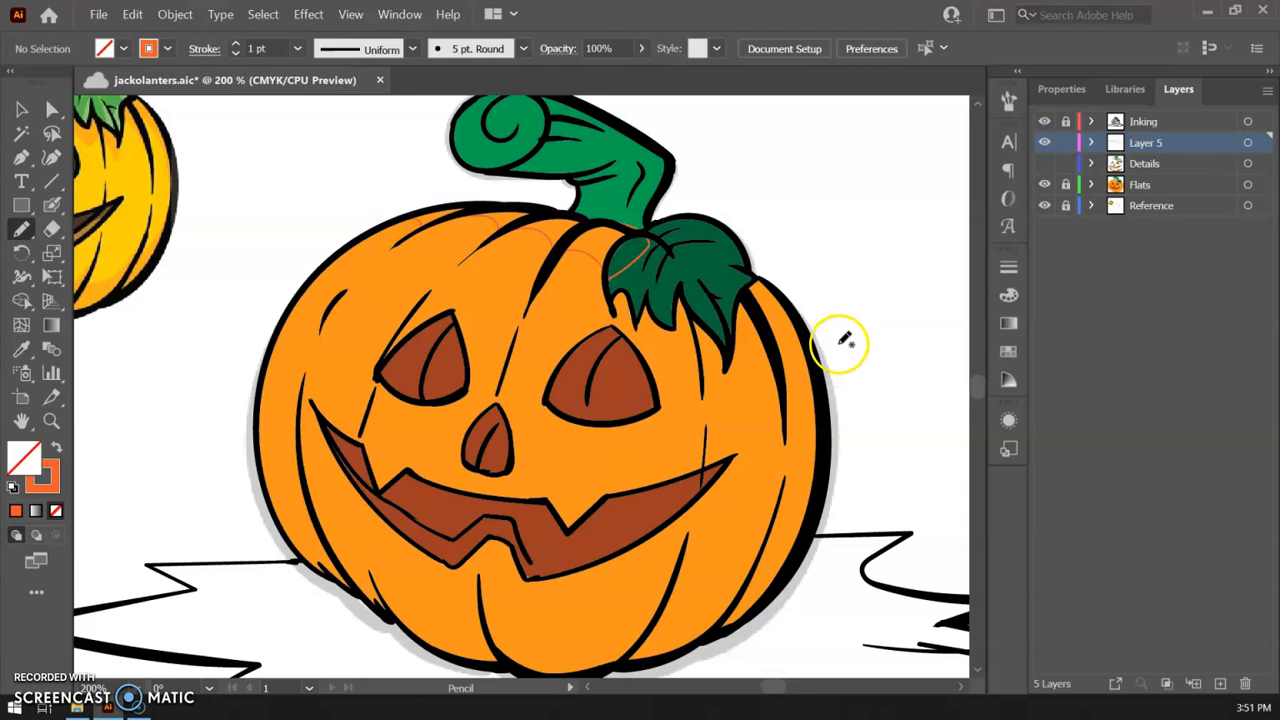
Swap the fill and stroke of the shadow outline so the shape is filled with dark orange and has no stroke
click(22, 108)
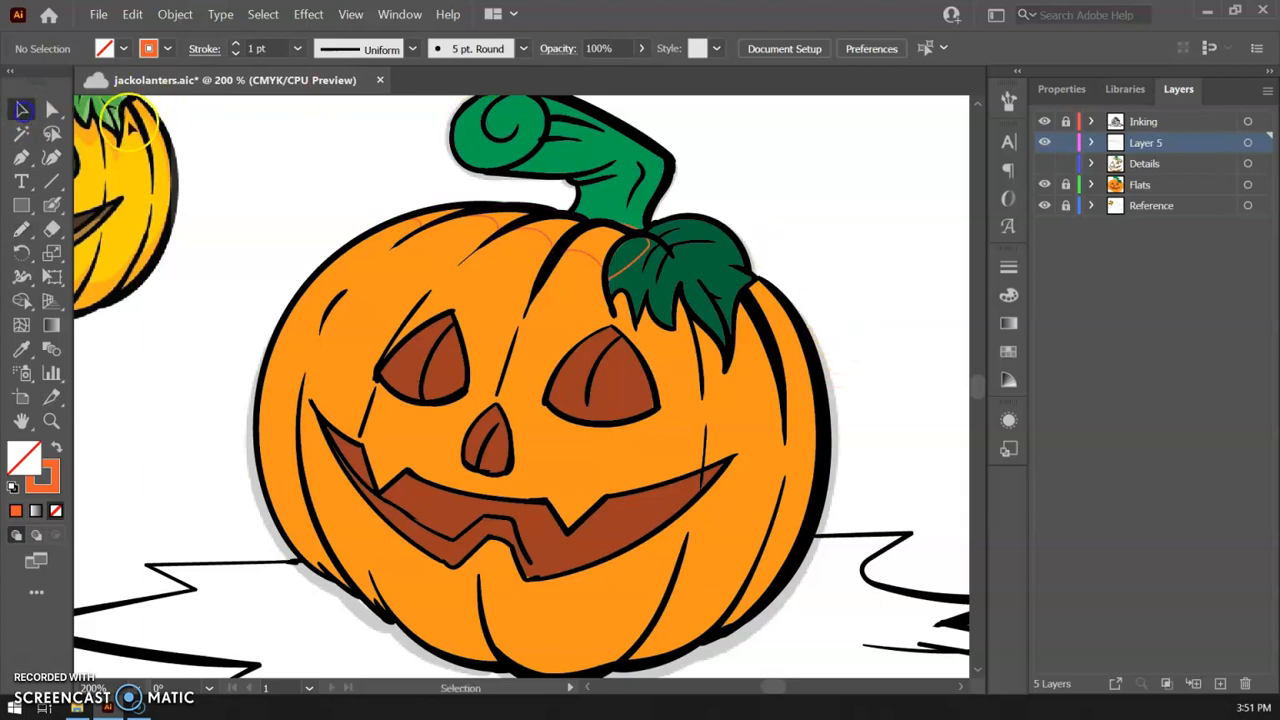
click(545, 238)
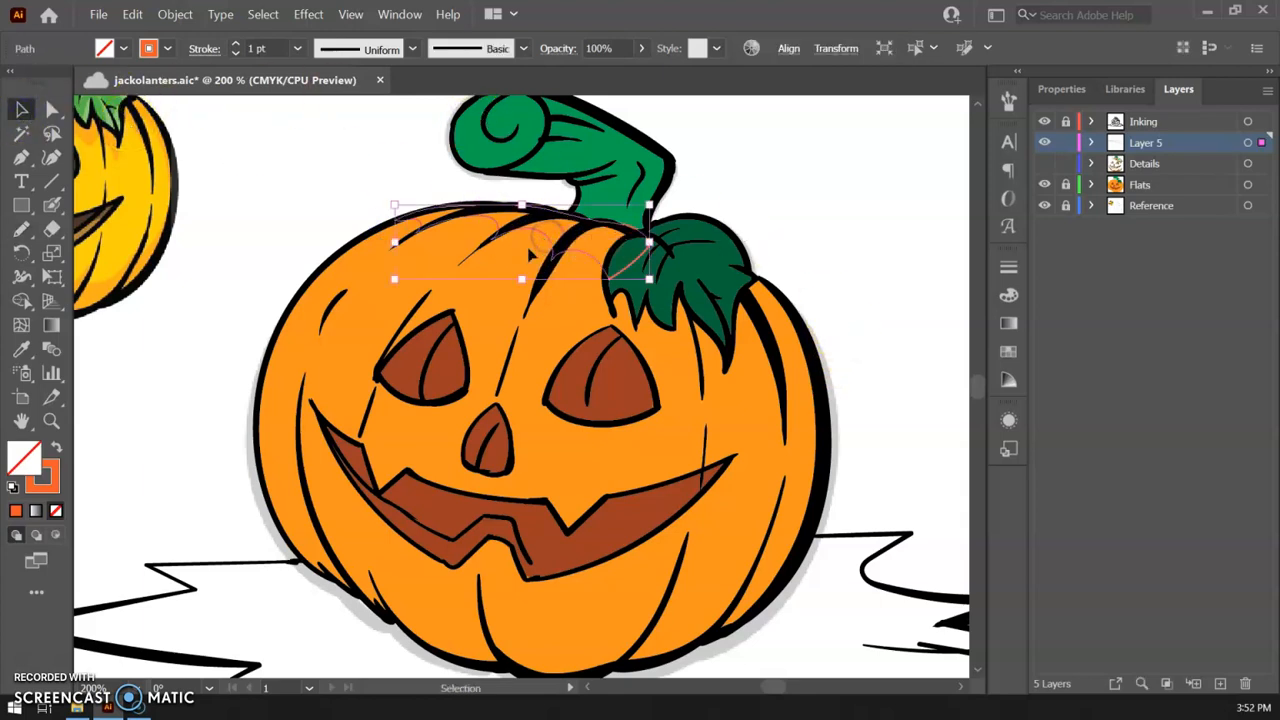
click(57, 448)
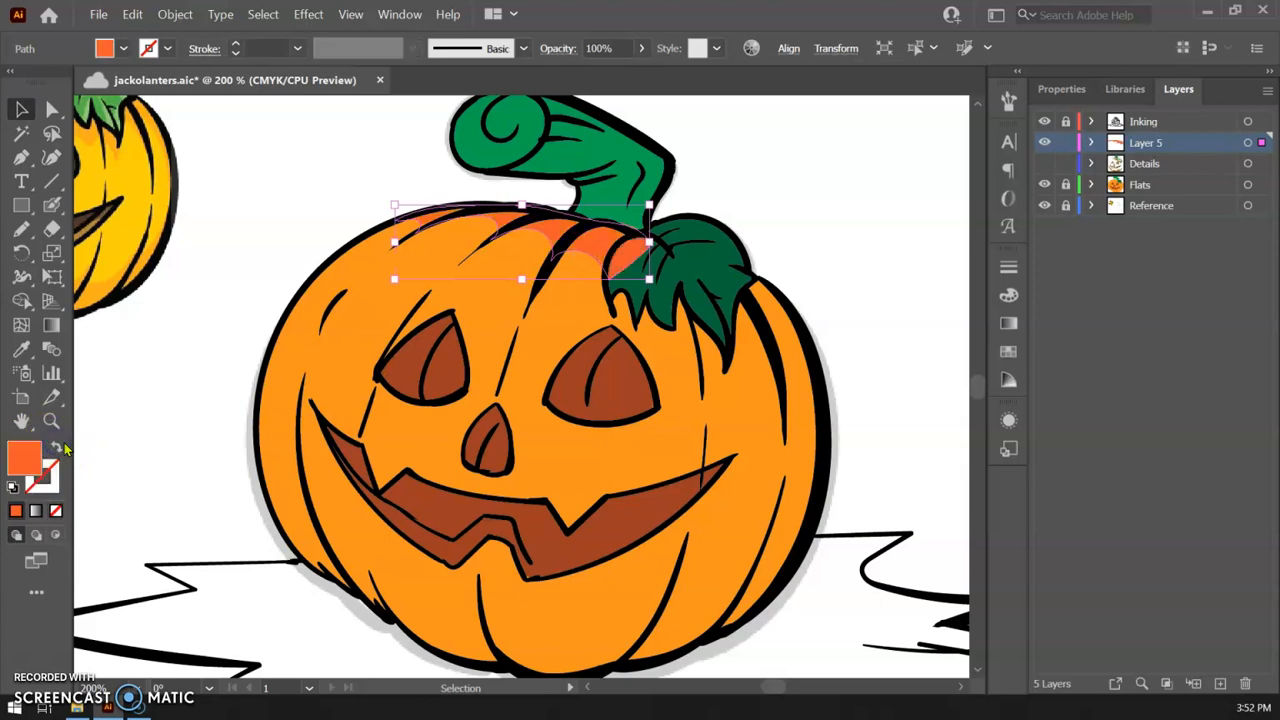
click(300, 213)
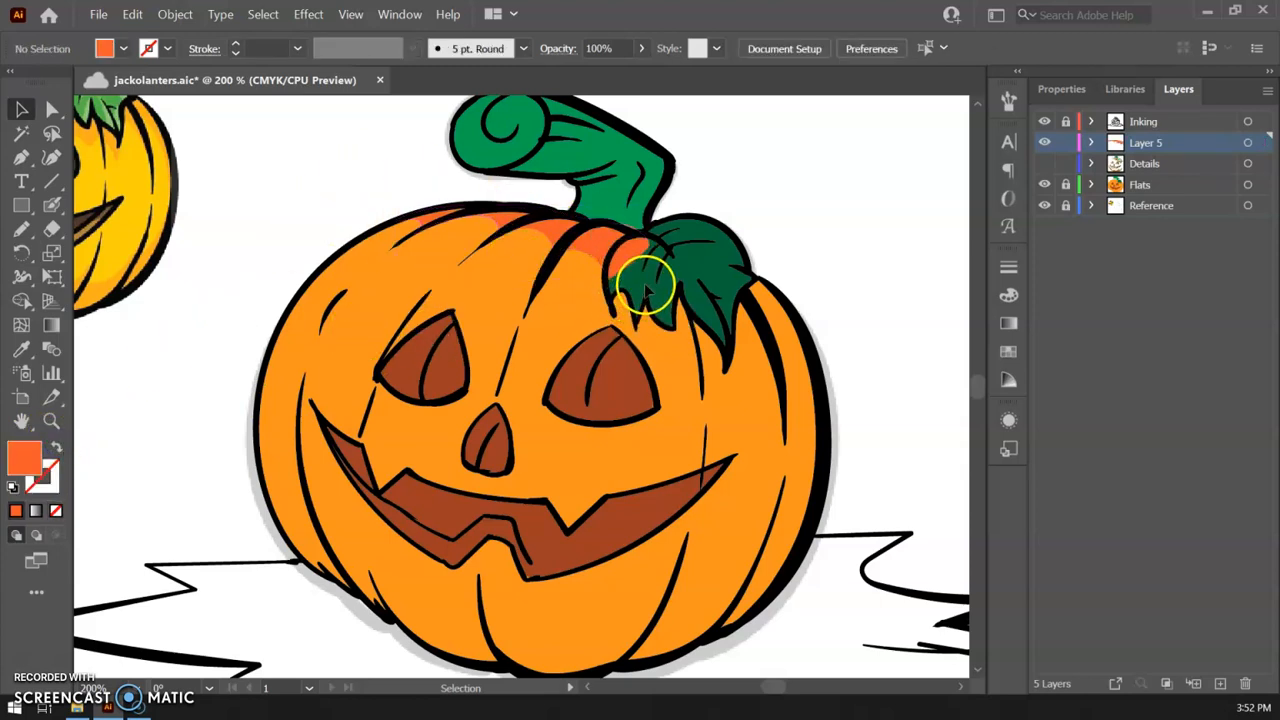
Paint dark orange shadows on the pumpkin around the leaf's jagged lower edge and beside its outer tip with the Blob Brush
click(53, 207)
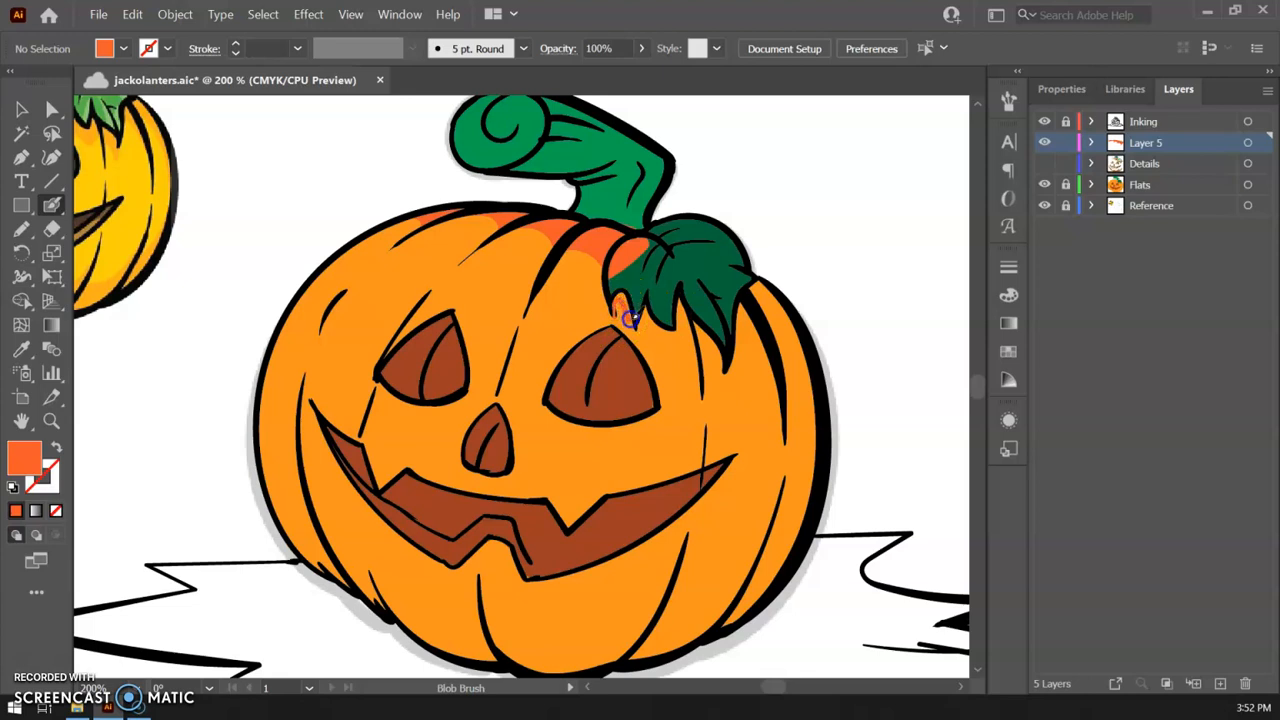
key(shift+x)
mouse_move(650, 300)
mouse_down()
mouse_move(623, 286)
mouse_move(616, 310)
mouse_up()
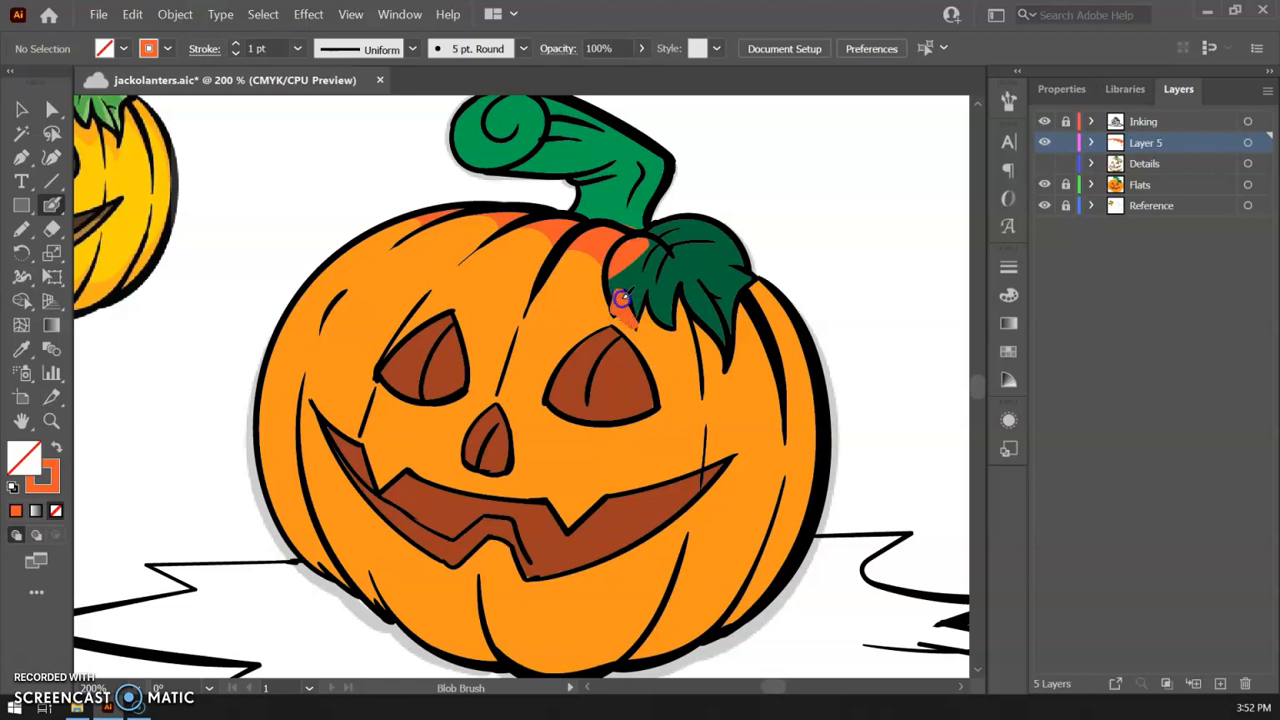
mouse_move(664, 338)
mouse_down()
mouse_move(646, 310)
mouse_move(672, 344)
mouse_move(682, 292)
mouse_move(718, 341)
mouse_move(677, 309)
mouse_move(697, 336)
mouse_up()
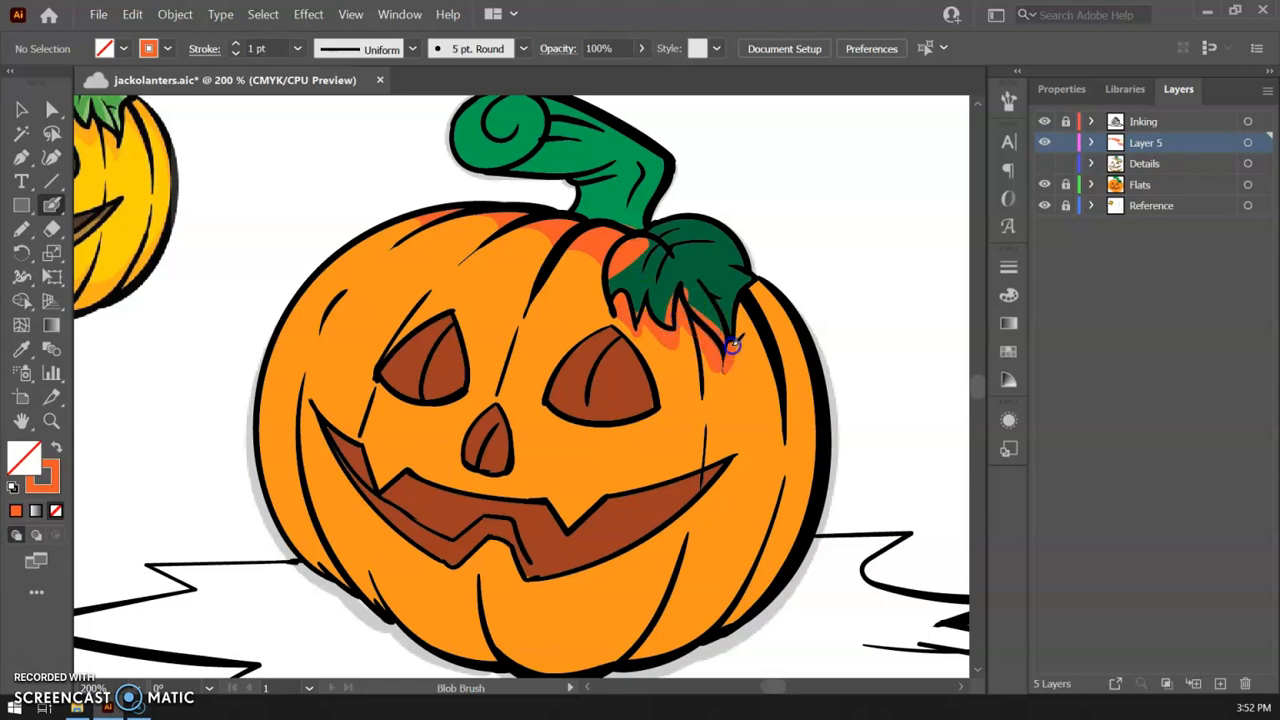
mouse_move(763, 287)
mouse_down()
mouse_move(734, 306)
mouse_move(757, 283)
mouse_up()
drag(737, 340, 728, 364)
Erase the dark orange shadow that overlaps the green leaf, cleaning up to the inked outline
key(ctrl)
key(ctrl+plus)
key(ctrl+plus)
key(space)
drag(749, 242, 601, 398)
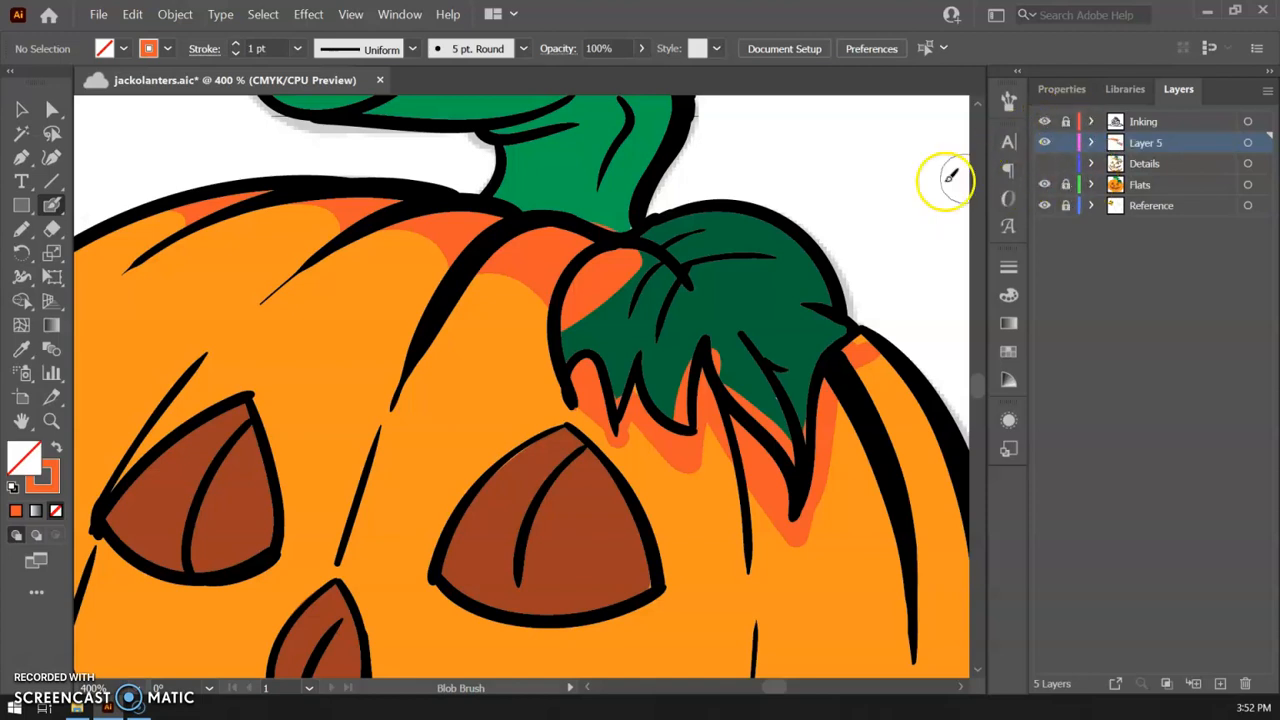
click(52, 228)
mouse_move(640, 257)
mouse_down()
mouse_move(602, 268)
mouse_move(568, 308)
mouse_up()
mouse_move(640, 258)
mouse_down()
mouse_move(606, 251)
mouse_move(568, 326)
mouse_up()
mouse_move(574, 328)
mouse_down()
mouse_move(646, 251)
mouse_move(589, 320)
mouse_move(631, 261)
mouse_up()
drag(692, 328, 677, 394)
drag(686, 346, 681, 409)
drag(709, 326, 702, 332)
mouse_move(718, 348)
mouse_down()
mouse_move(715, 323)
mouse_move(766, 422)
mouse_up()
mouse_move(733, 381)
mouse_down()
mouse_move(791, 458)
mouse_move(798, 381)
mouse_up()
mouse_move(769, 410)
mouse_down()
mouse_move(777, 334)
mouse_move(798, 444)
mouse_move(800, 392)
mouse_up()
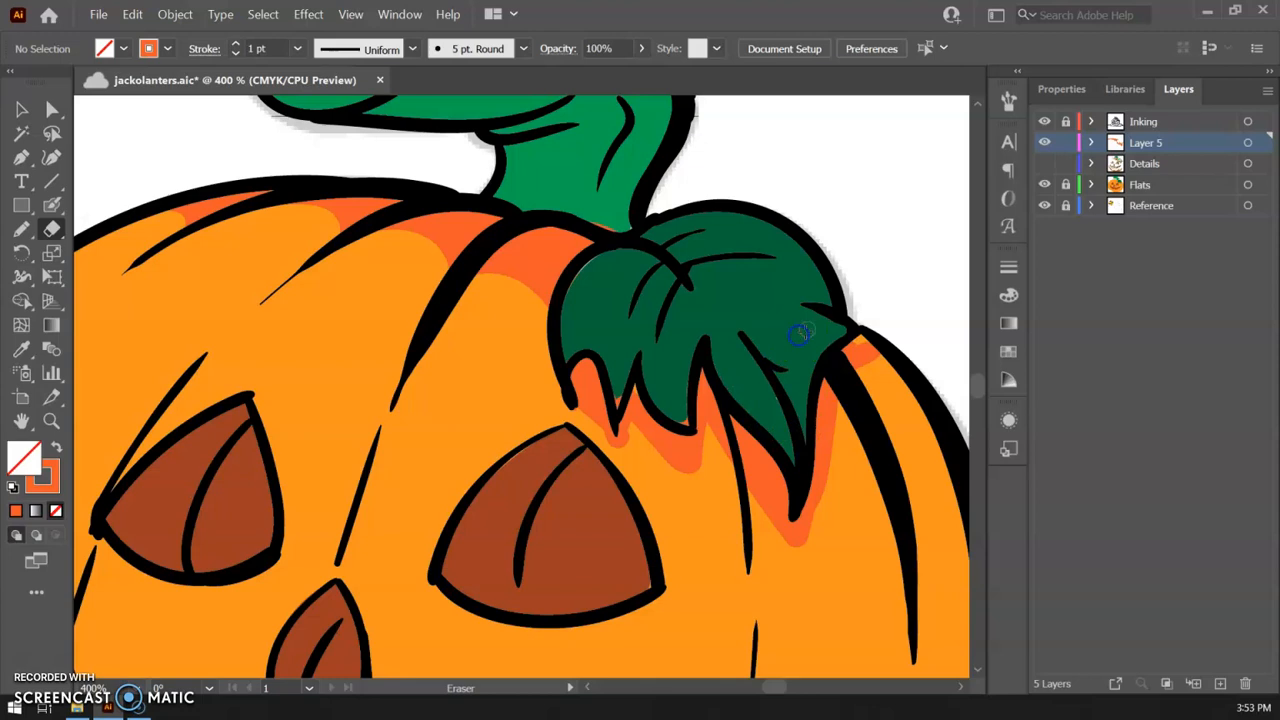
Try erasing the orange sliver at the stem's base with the Inking and Flats layers unlocked, and undo the stroke
click(1066, 121)
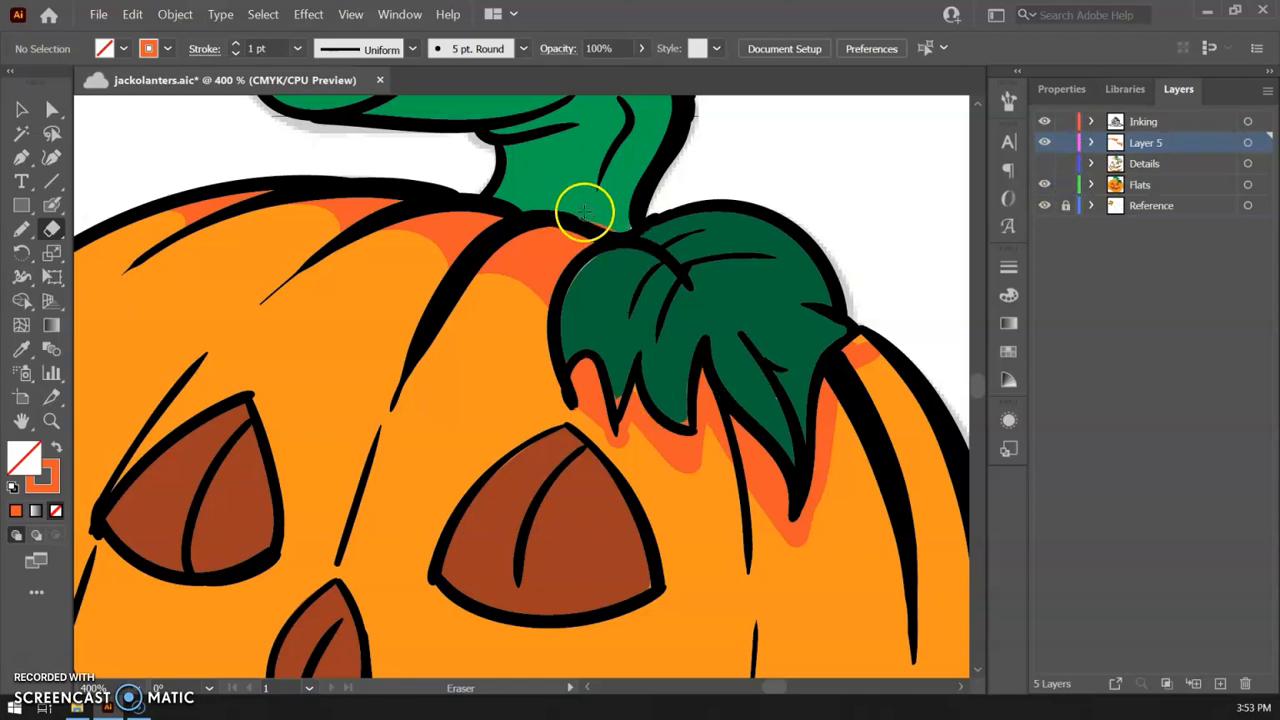
key(ctrl+=)
key(ctrl+=)
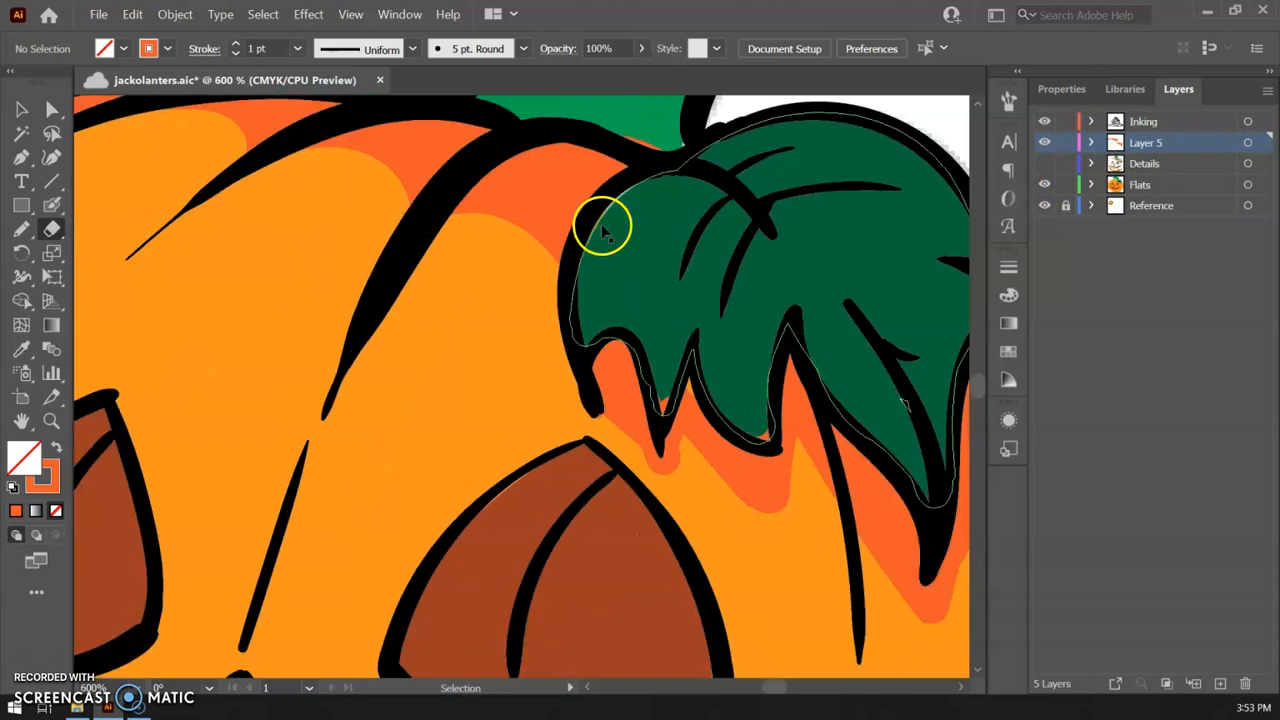
drag(614, 214, 585, 505)
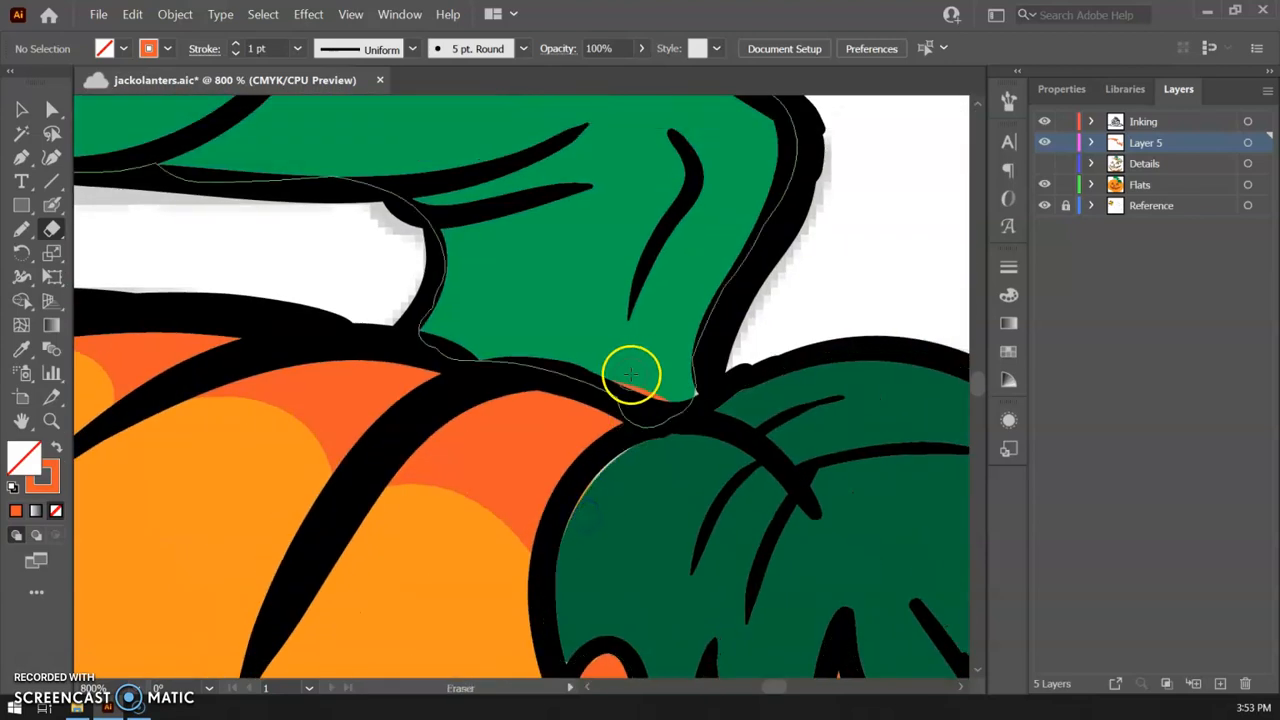
mouse_move(606, 363)
mouse_down()
mouse_move(646, 389)
mouse_move(692, 395)
mouse_up()
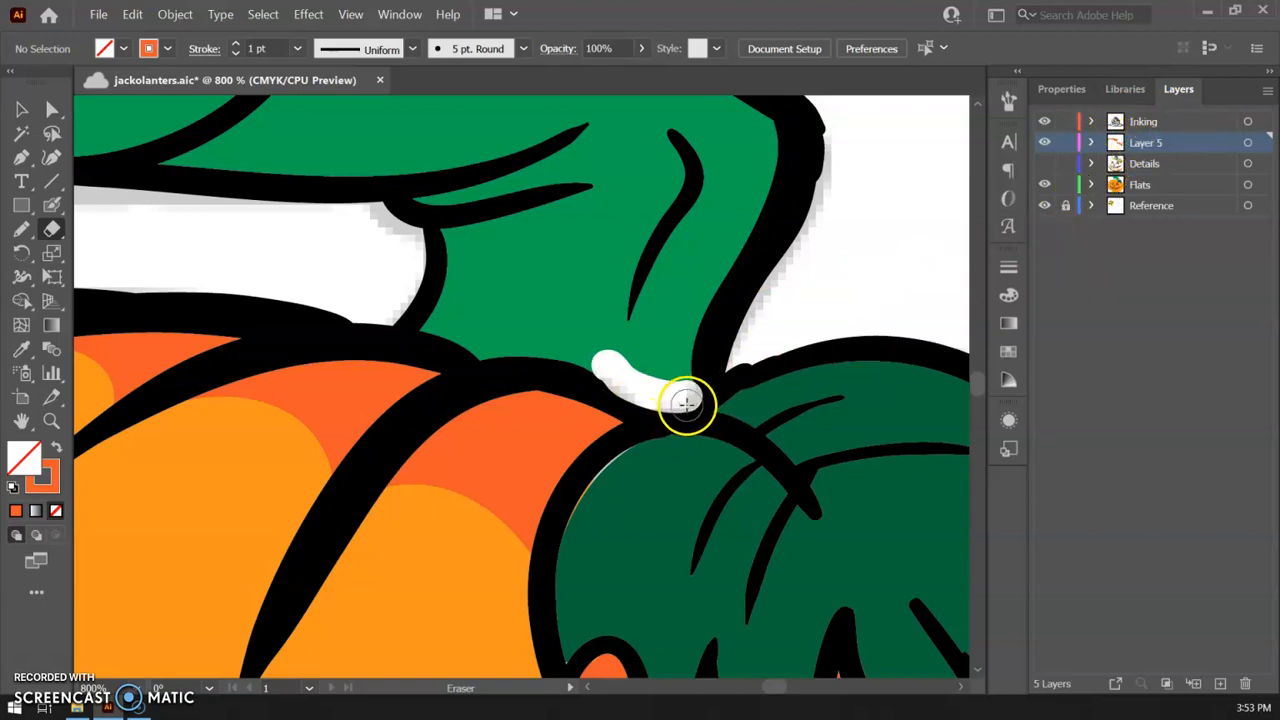
key(ctrl+z)
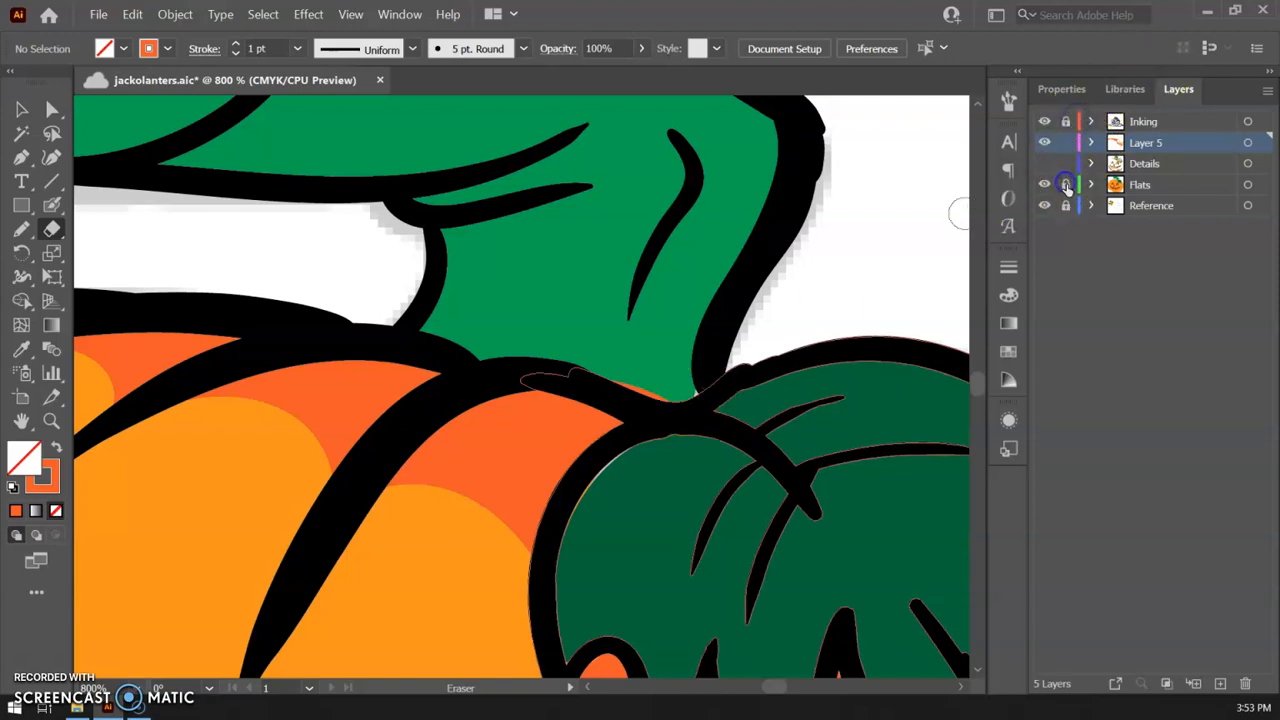
With the Inking and Flats layers locked, erase the remaining orange slivers from the stem's base and the leaf
key(space)
mouse_move(591, 397)
mouse_down()
mouse_move(565, 371)
mouse_move(594, 343)
mouse_move(654, 363)
mouse_move(580, 339)
mouse_move(651, 363)
mouse_up()
key(space)
mouse_move(598, 490)
mouse_down()
mouse_move(526, 297)
mouse_move(424, 195)
mouse_up()
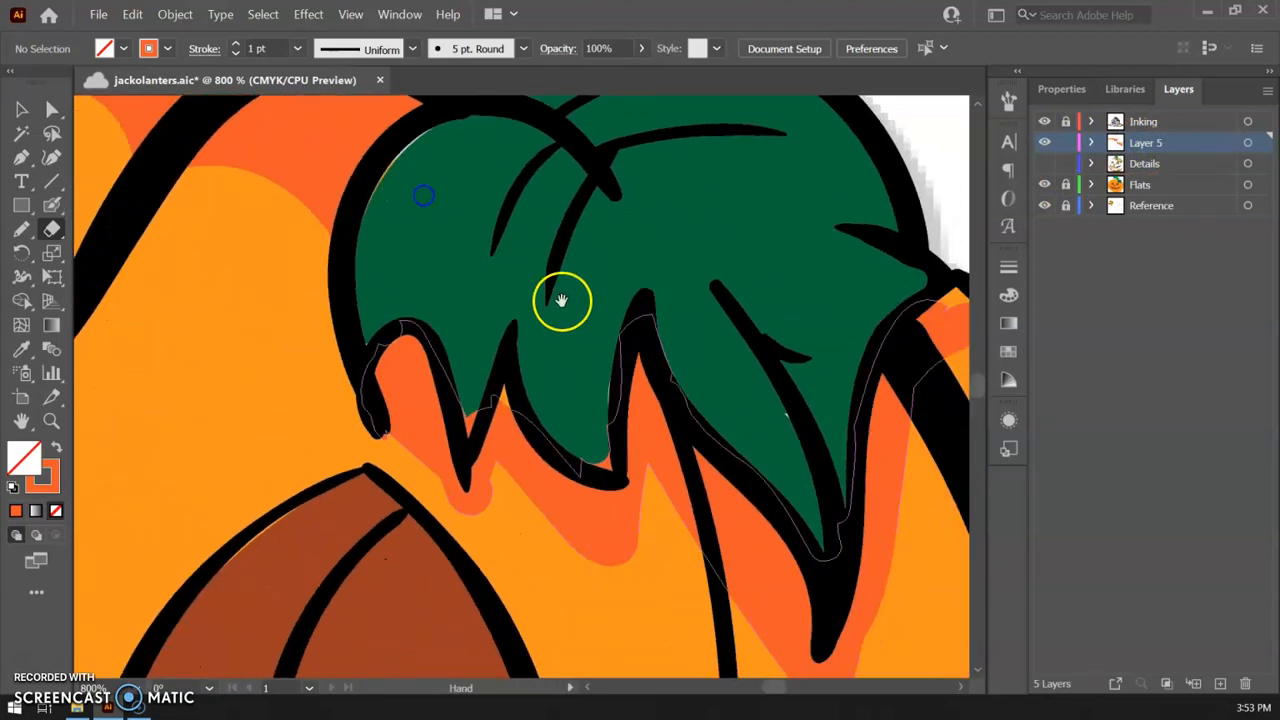
drag(784, 415, 800, 460)
key(space)
drag(886, 296, 791, 316)
drag(397, 510, 381, 571)
drag(397, 489, 457, 571)
drag(403, 494, 375, 582)
key(ctrl+minus)
key(ctrl+minus)
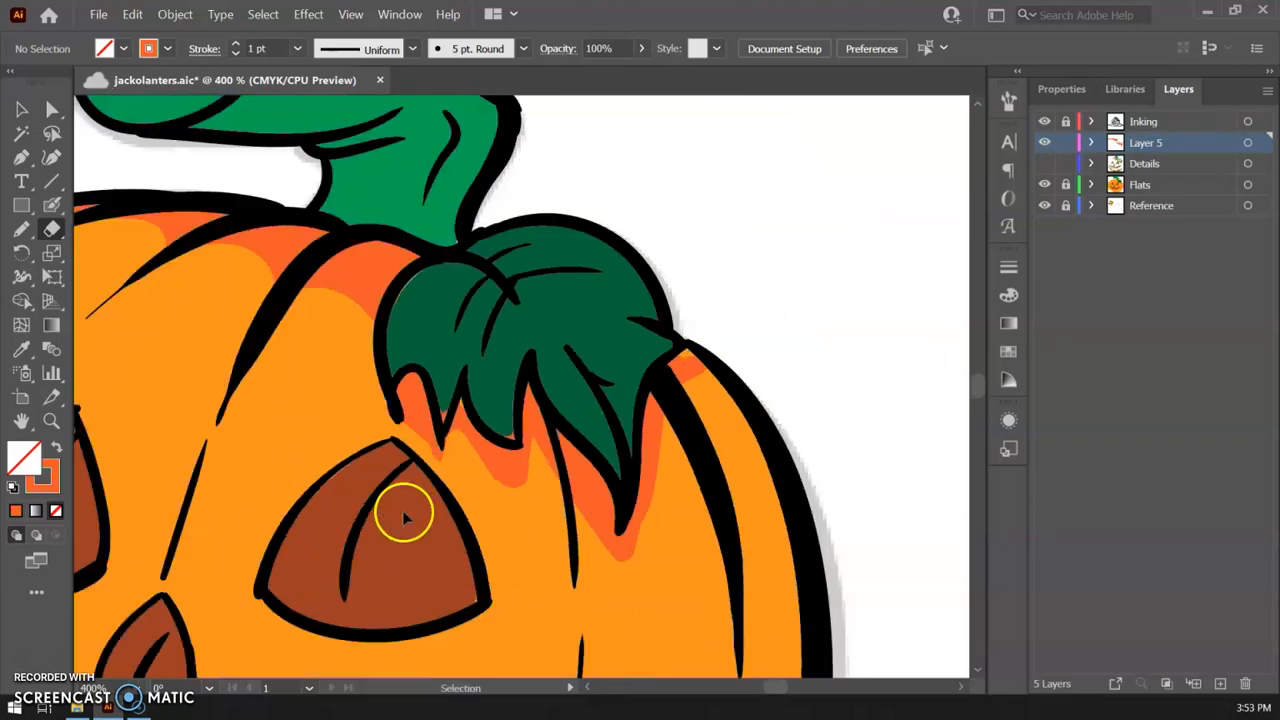
drag(420, 351, 657, 263)
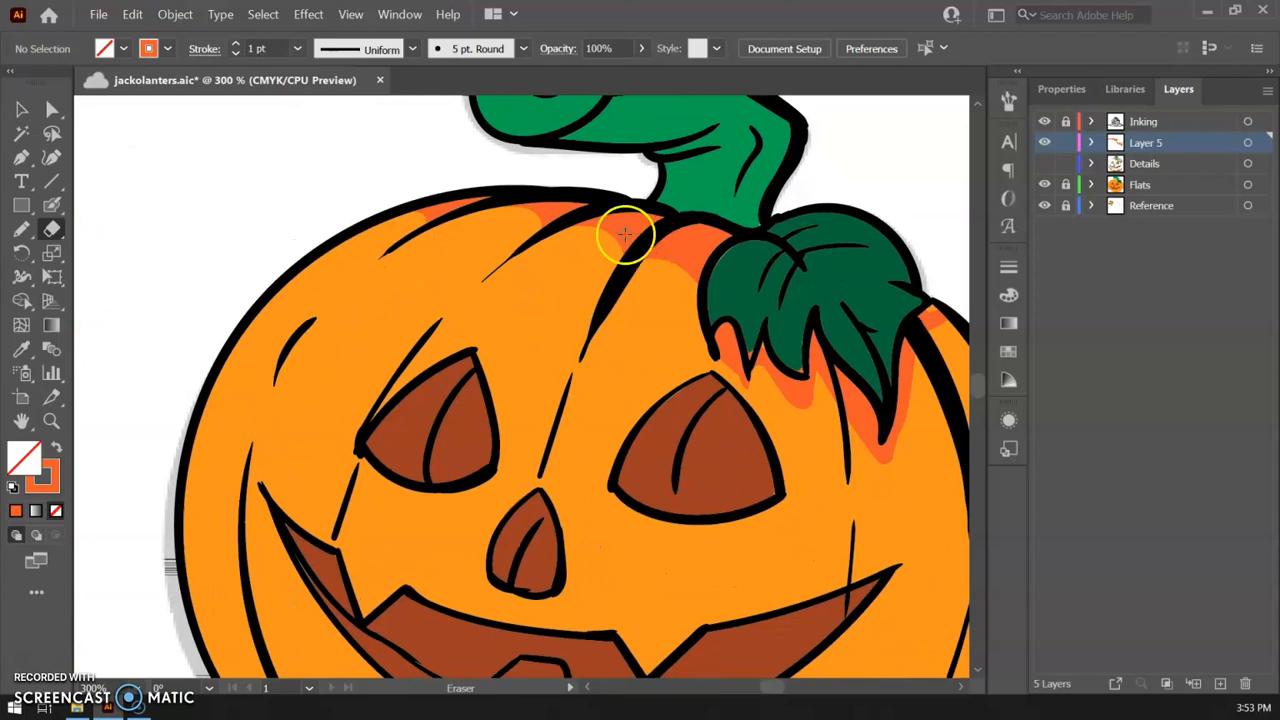